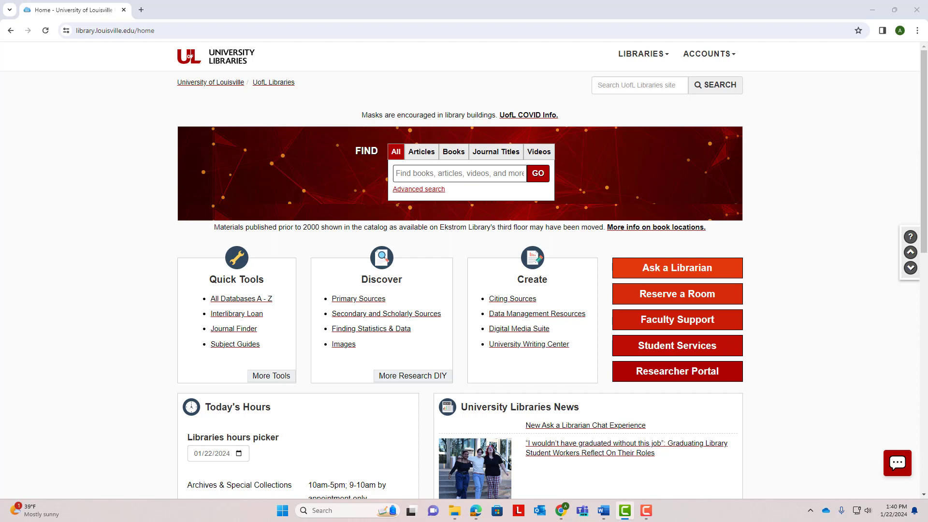
# Open the Communication Studies guide from the library's subject guides list
pyautogui.click(243, 348)
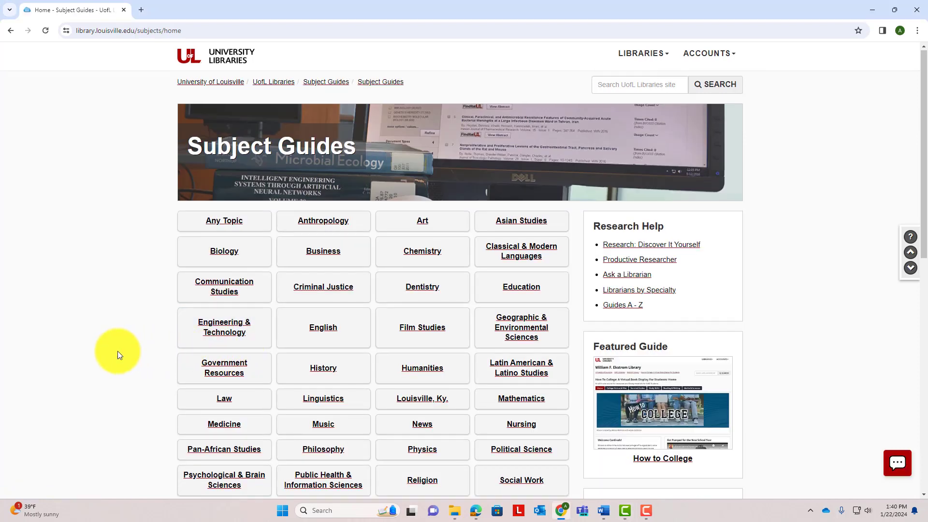
pyautogui.scroll(-2, 118, 351)
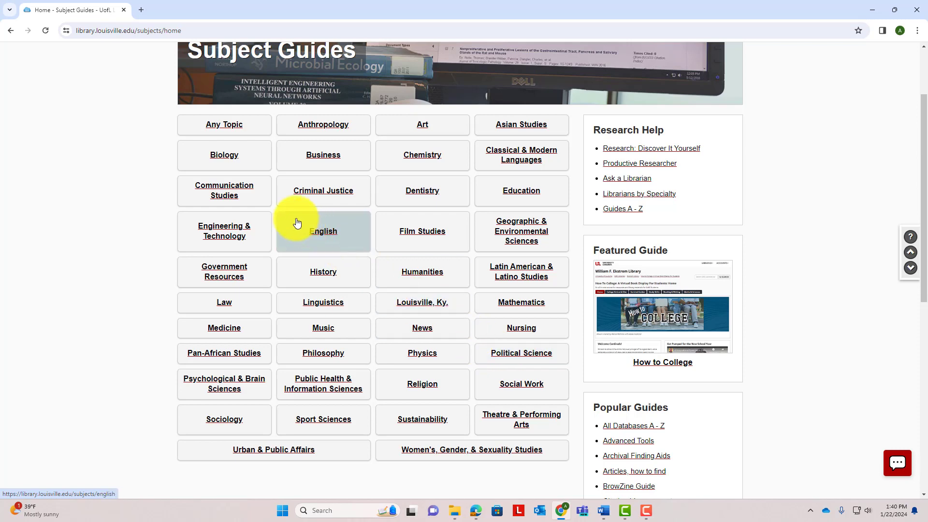
pyautogui.click(255, 201)
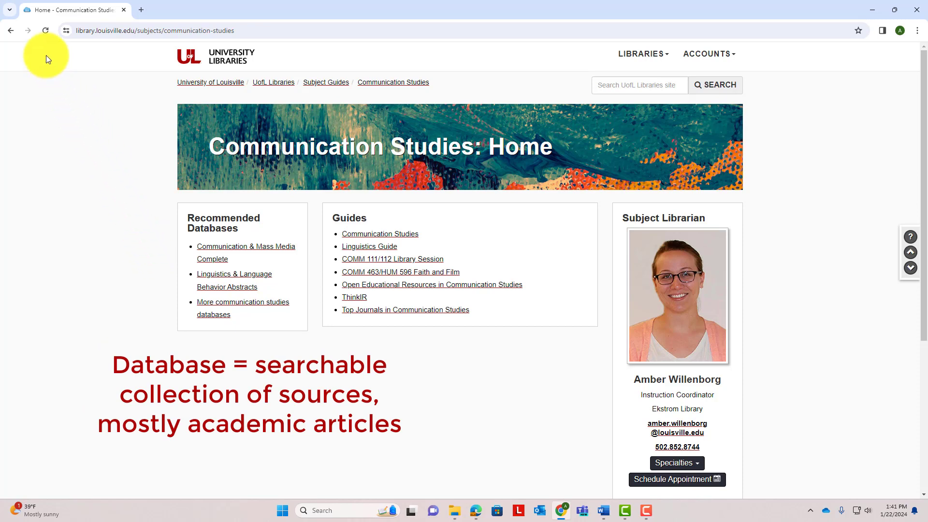
# Return to the subject guides and open EBSCO Academic Search Complete from the Any Topic guide
pyautogui.click(15, 35)
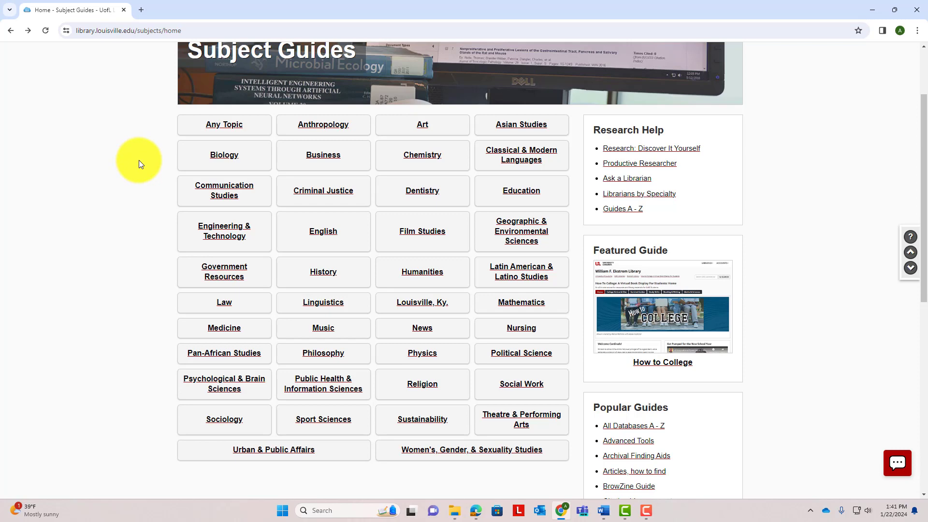
pyautogui.click(188, 130)
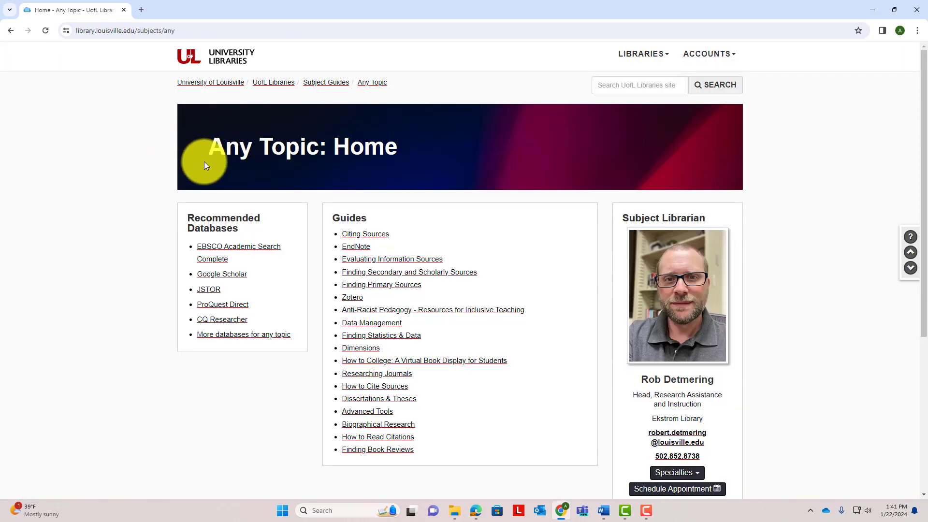
pyautogui.moveTo(245, 248)
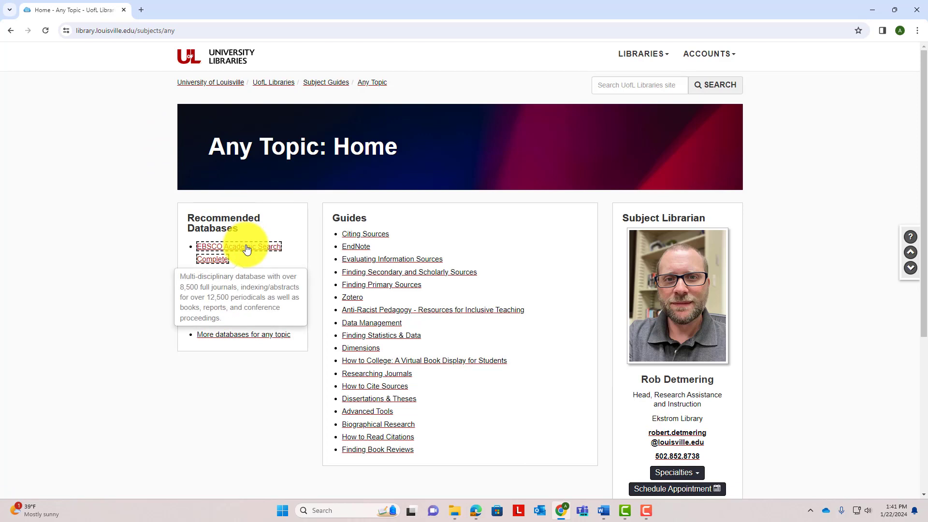
pyautogui.click(276, 251)
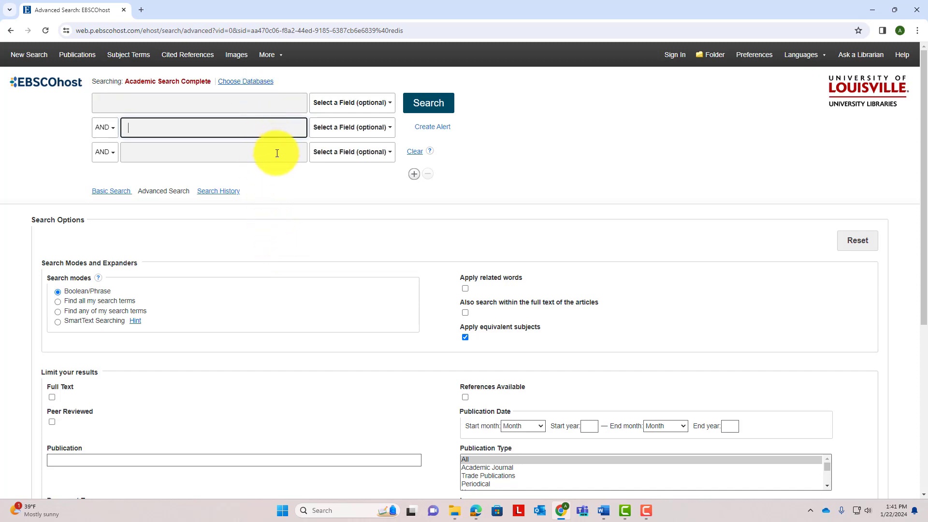
# Search Academic Search Complete for "social media" AND "political campaigns"
pyautogui.click(255, 105)
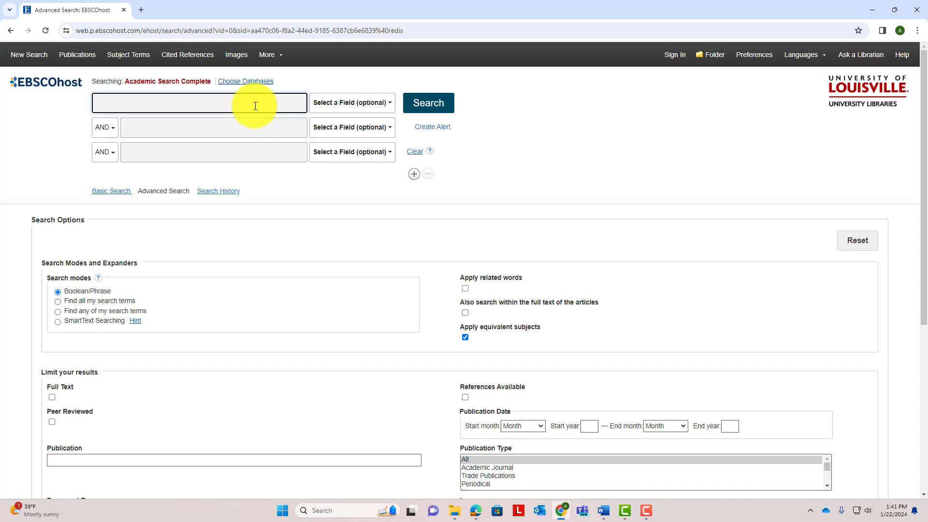
pyautogui.write('social media')
pyautogui.press('Tab')
pyautogui.write('po')
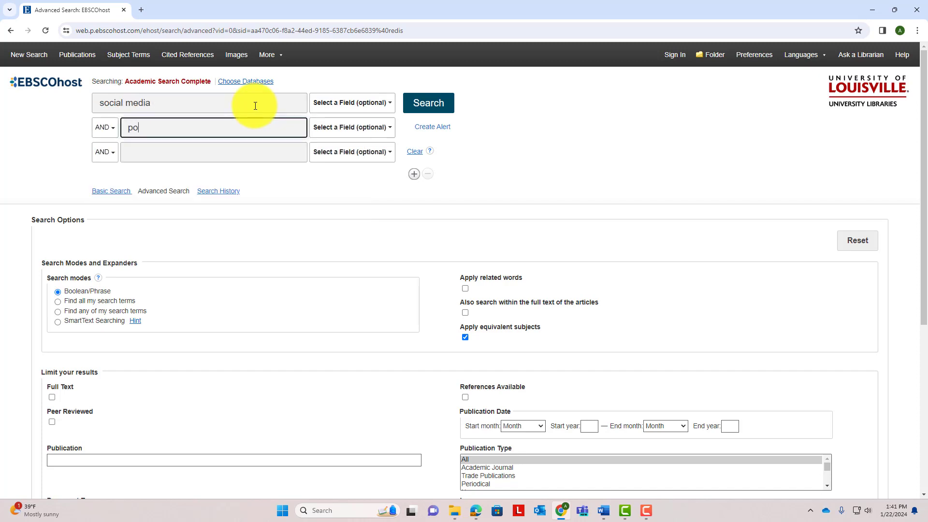
pyautogui.write('litical campaigns')
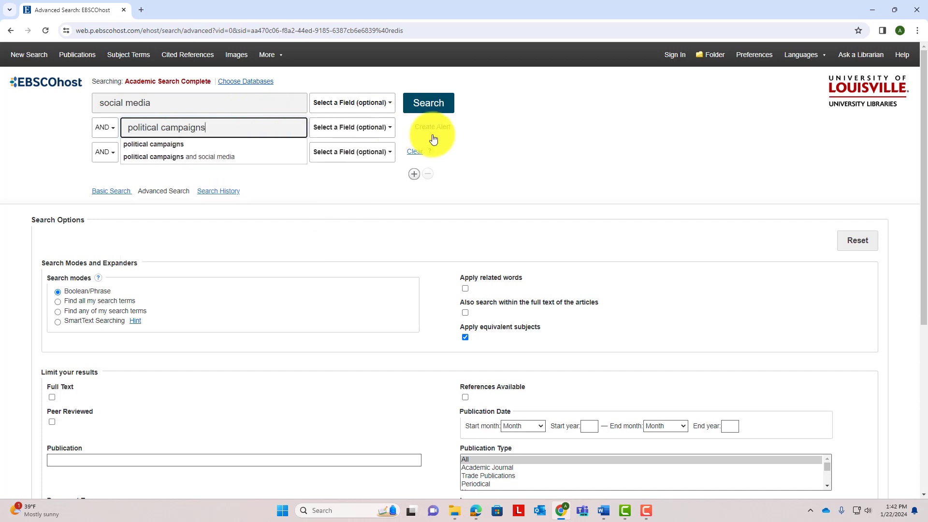
pyautogui.click(449, 108)
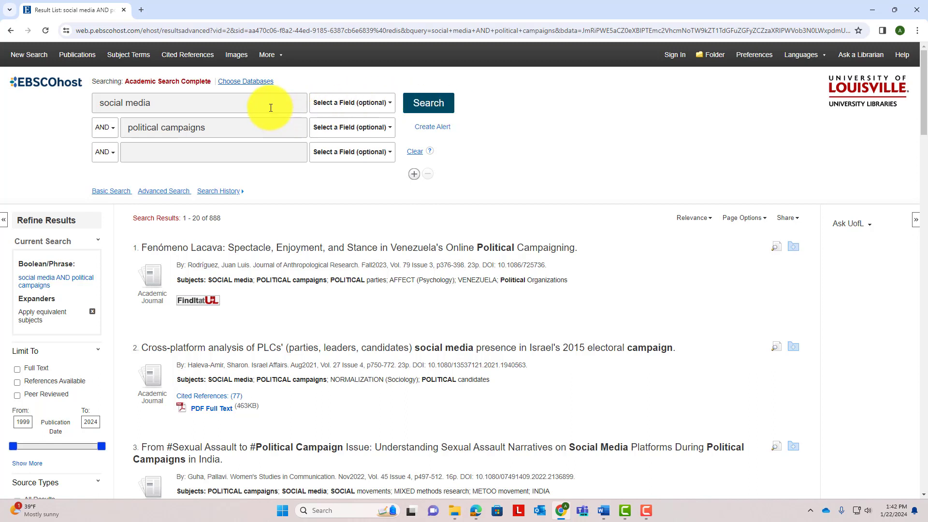
# Replace the first search term with "twitter", add "united states" as the third term, and rerun the search
pyautogui.moveTo(270, 107); pyautogui.dragTo(21, 104)
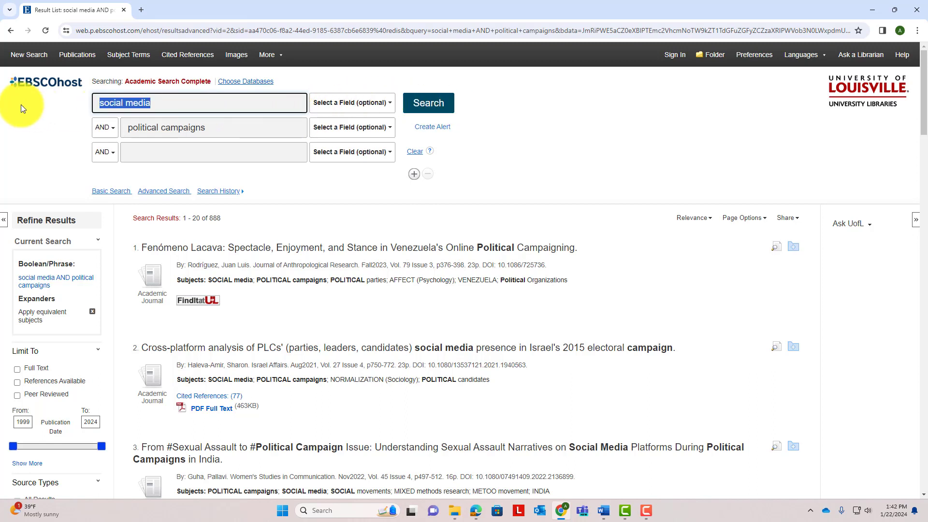
pyautogui.write('twitter')
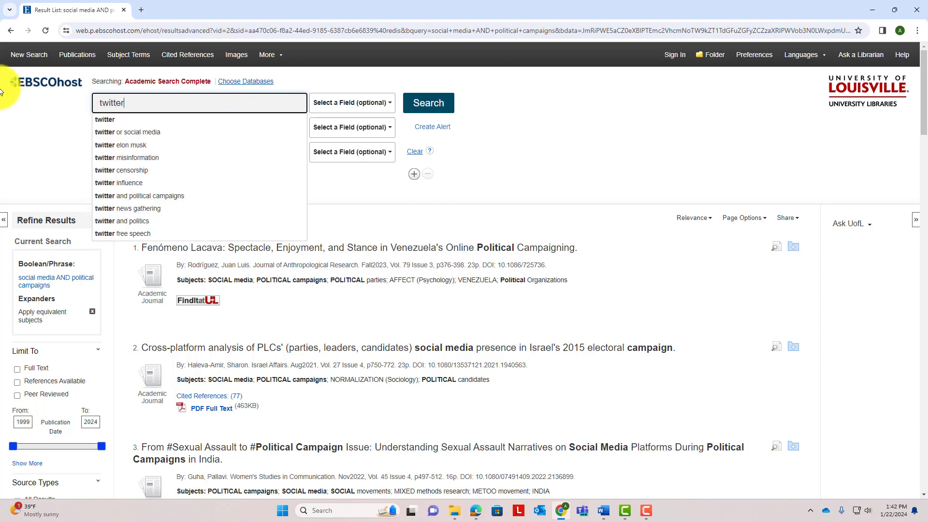
pyautogui.click(61, 128)
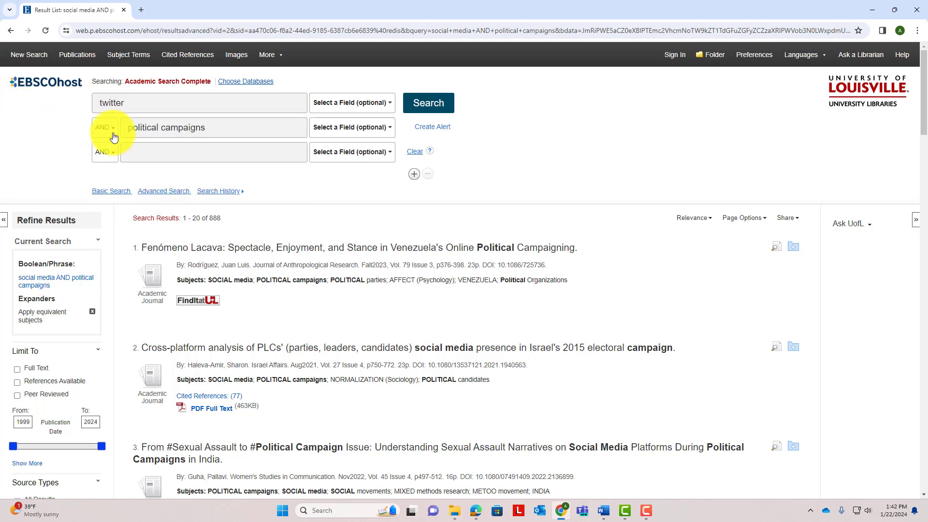
pyautogui.click(145, 149)
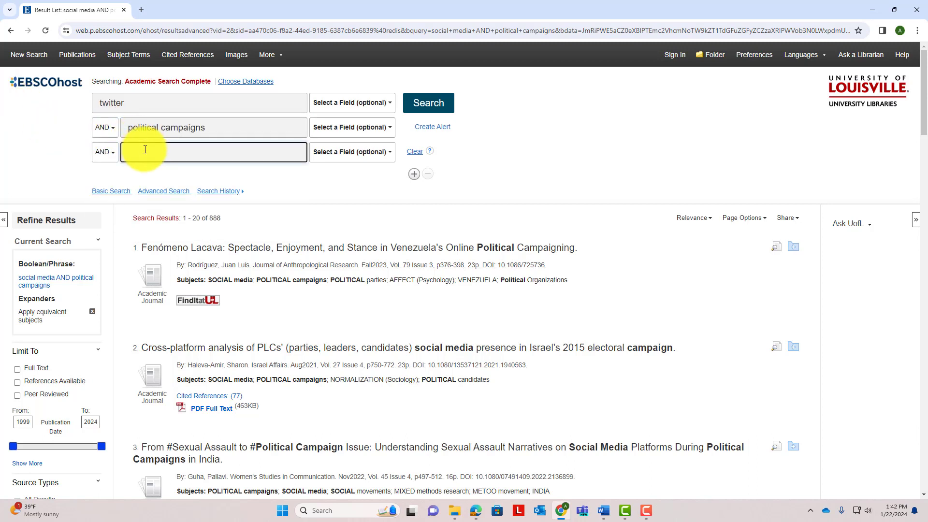
pyautogui.write('united states')
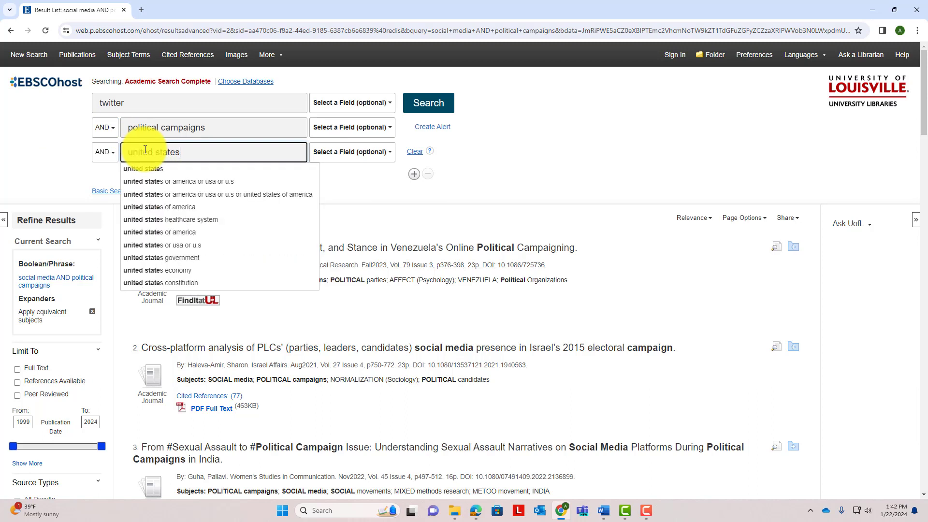
pyautogui.click(491, 101)
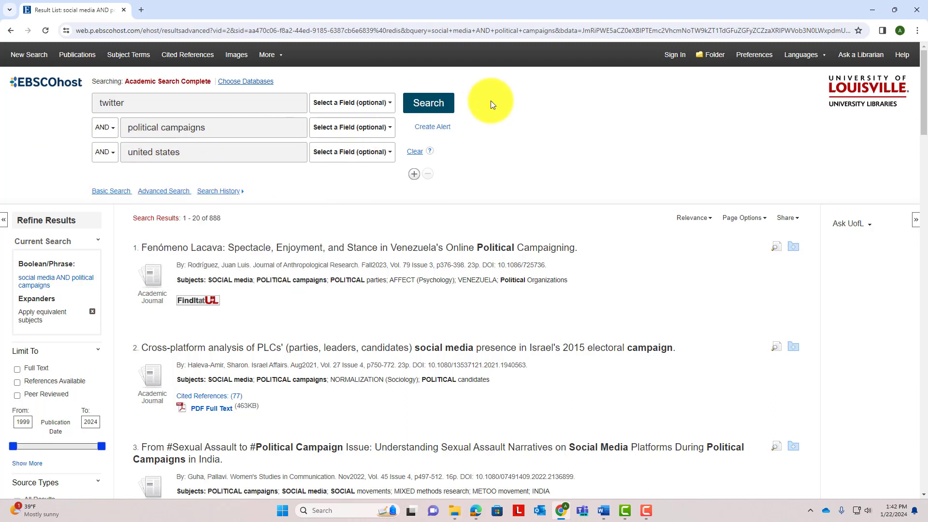
pyautogui.click(449, 112)
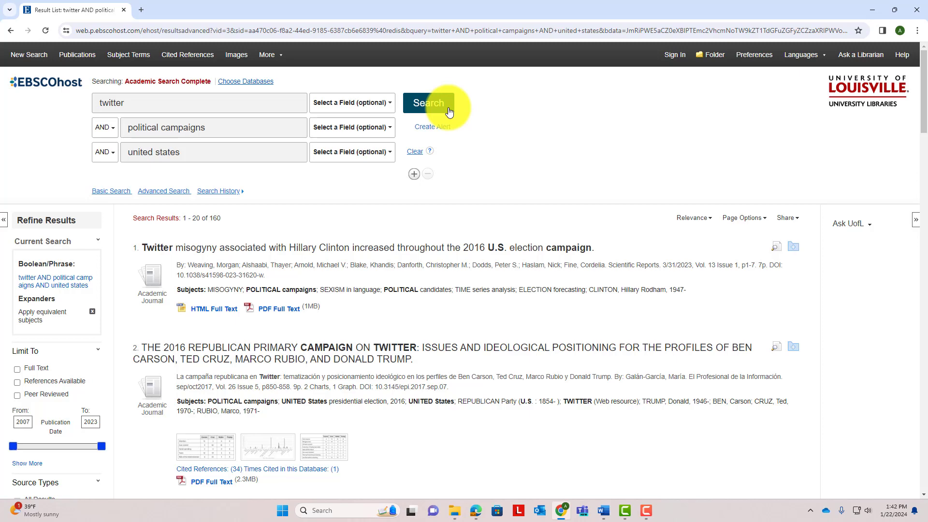
# Limit the search results to peer-reviewed sources
pyautogui.scroll(-4, 449, 112)
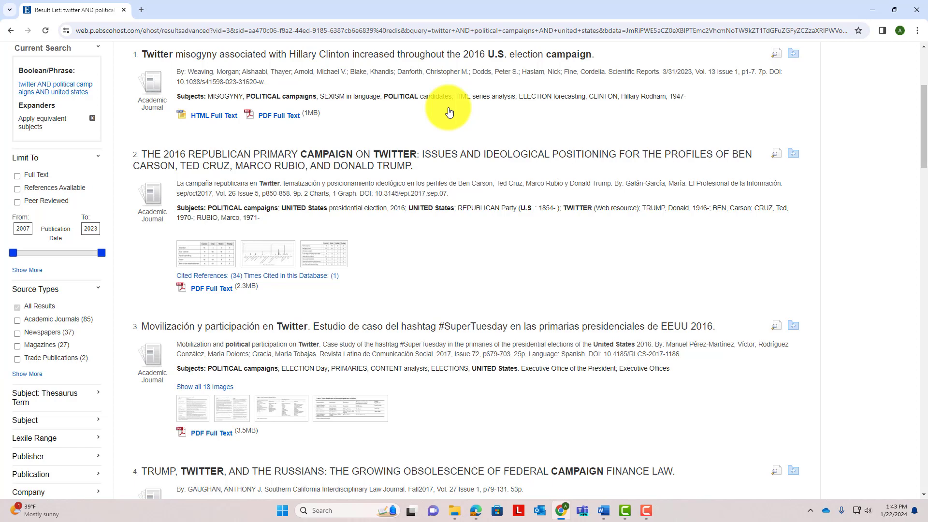
pyautogui.click(17, 202)
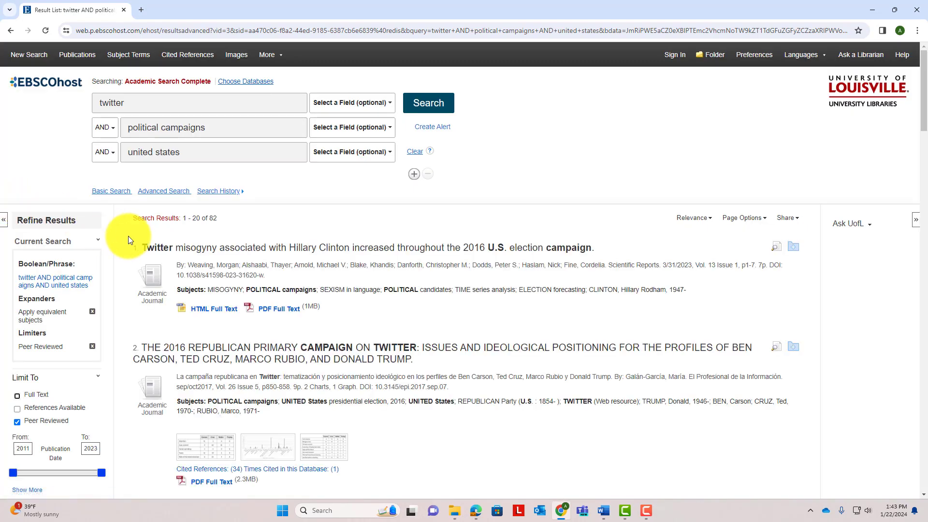
# Open the record for the article "Tweeting for Votes: How Candidates Utilize Twitter as a Campaign Tool" from the results
pyautogui.scroll(-3, 131, 237)
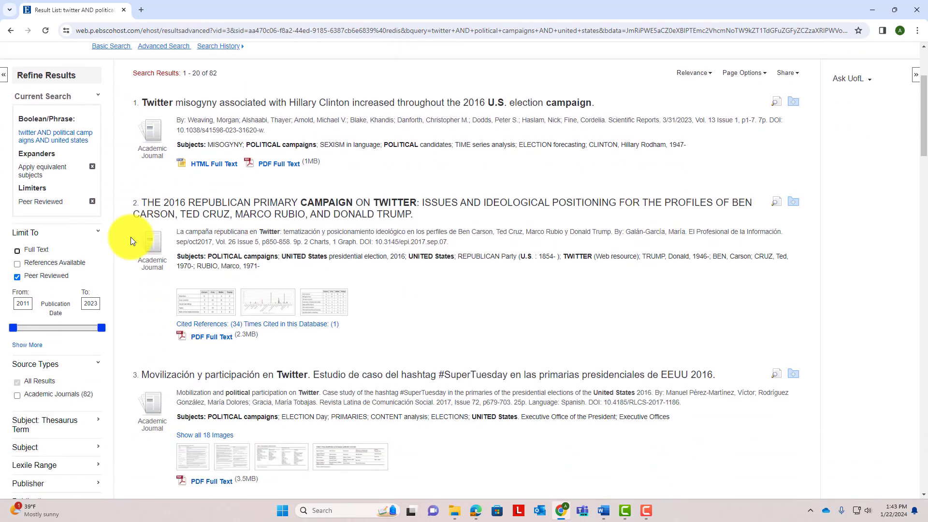
pyautogui.scroll(-4, 130, 237)
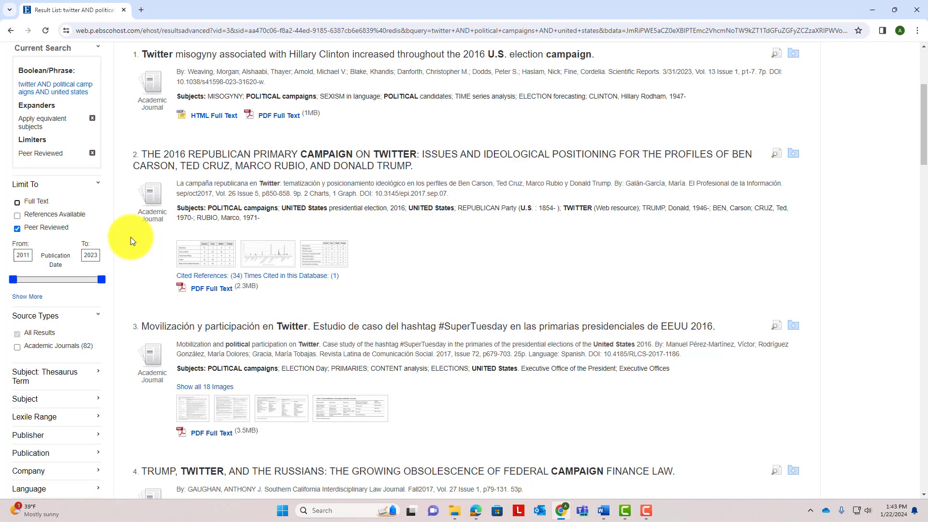
pyautogui.scroll(-4, 130, 237)
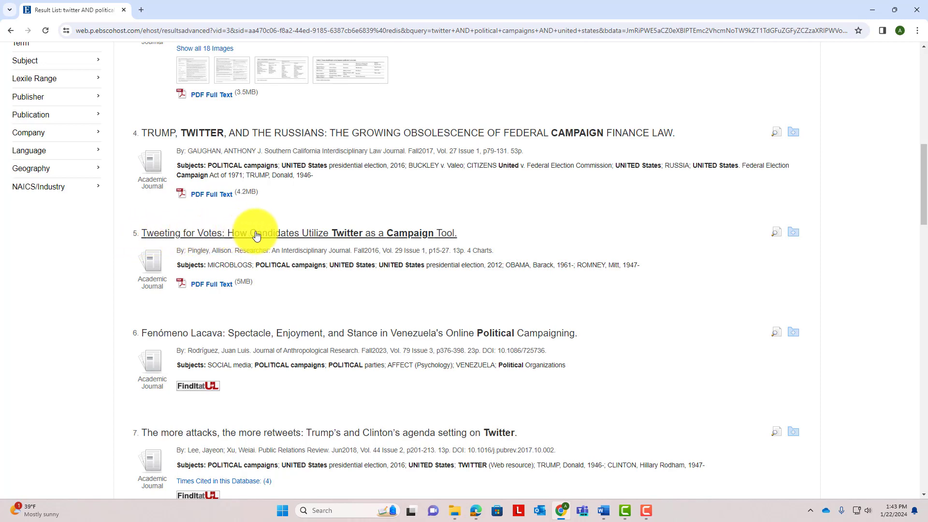
pyautogui.click(278, 234)
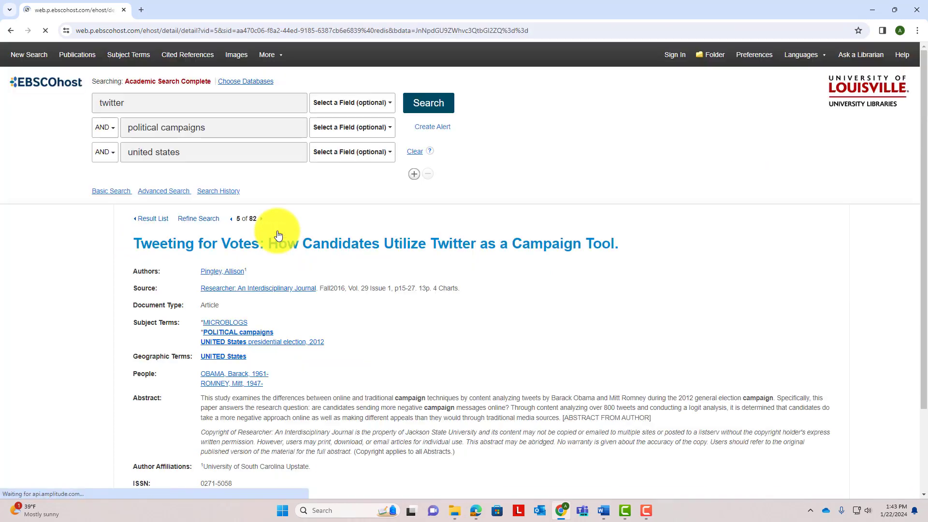
# Display the article's citation formats, highlight the full MLA 9th Edition citation, and close the citation list
pyautogui.scroll(-1, 695, 244)
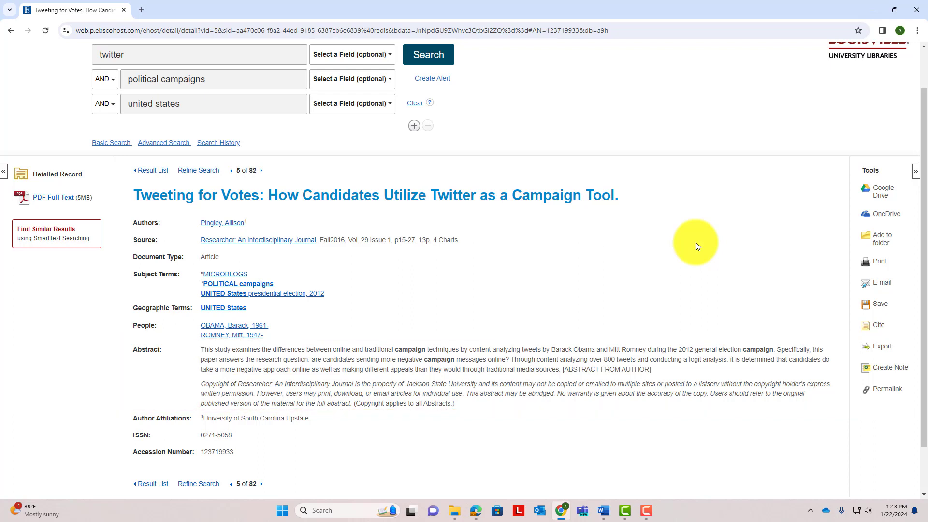
pyautogui.click(888, 330)
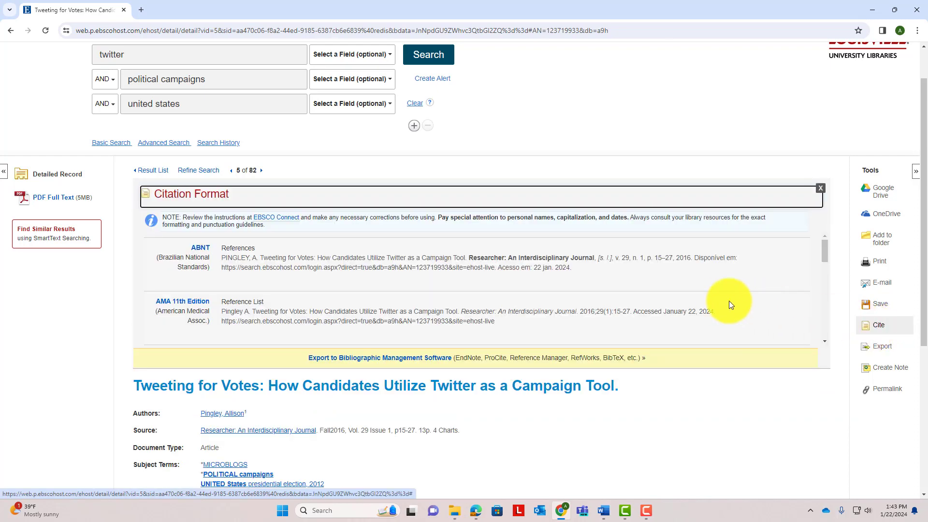
pyautogui.scroll(-6, 715, 300)
pyautogui.scroll(-4, 715, 301)
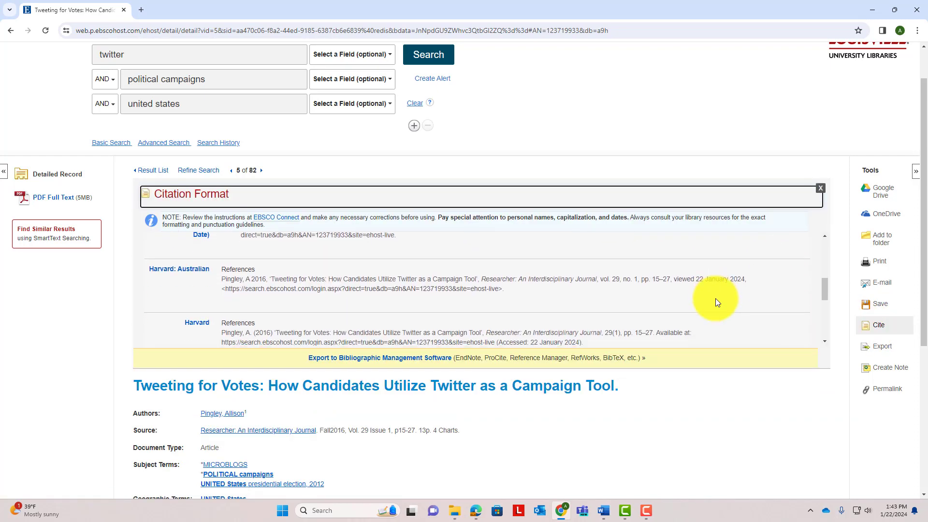
pyautogui.moveTo(501, 310); pyautogui.dragTo(223, 302)
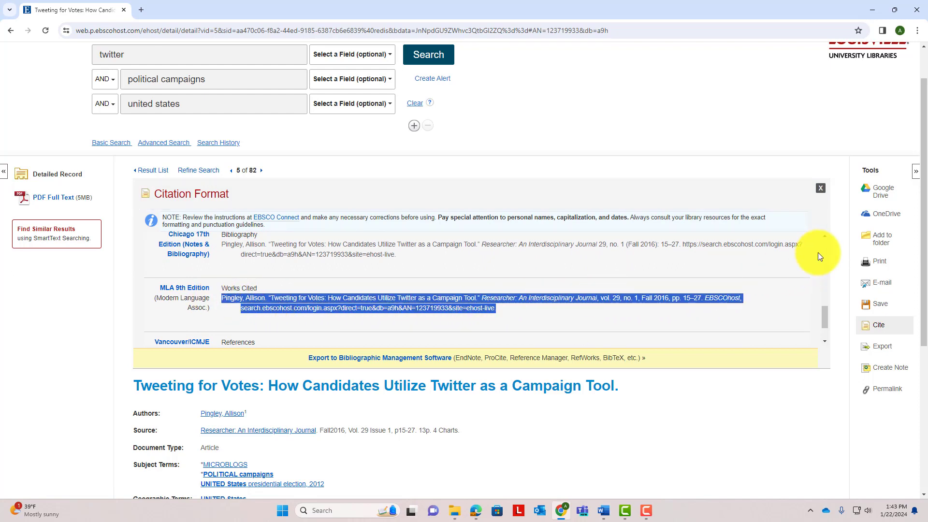
pyautogui.click(822, 189)
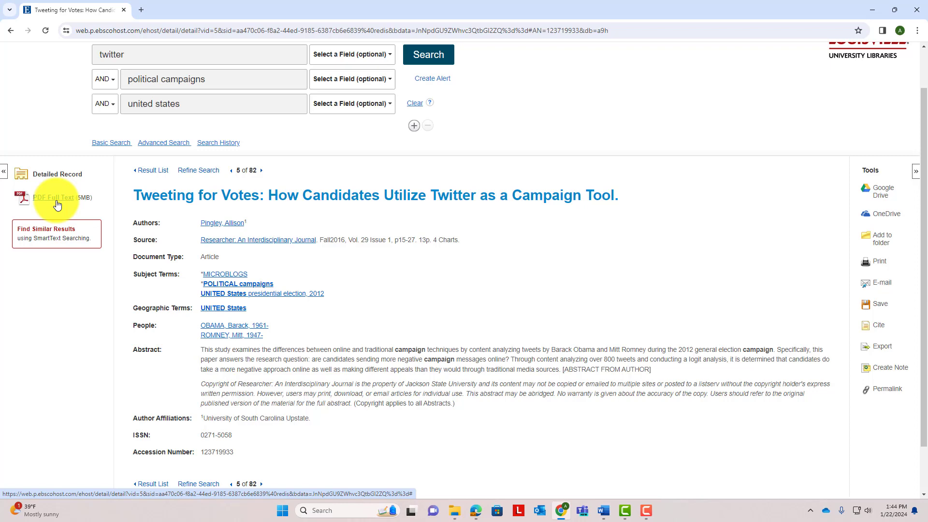
# Open the e-mail option for the "Tweeting for Votes" article
pyautogui.click(890, 285)
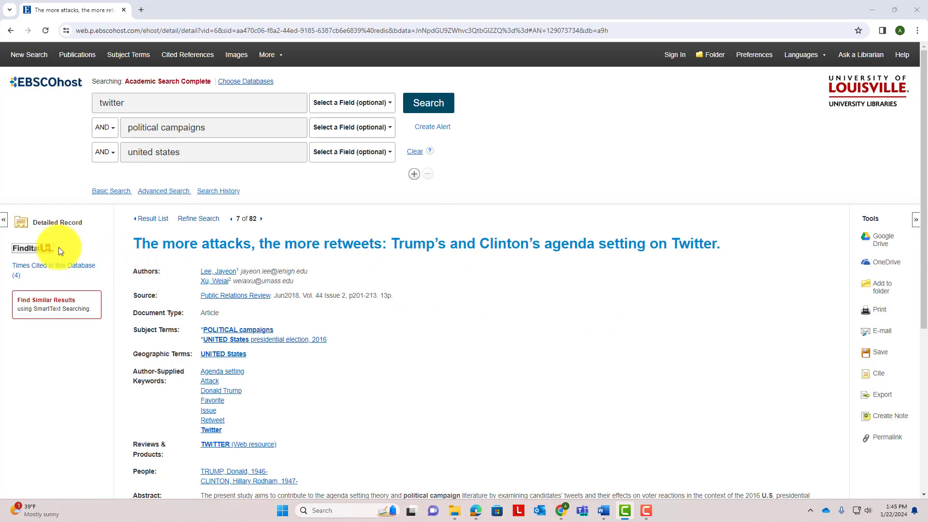
# Look up the full text of "The more attacks, the more retweets" through FindIt@UL
pyautogui.click(43, 249)
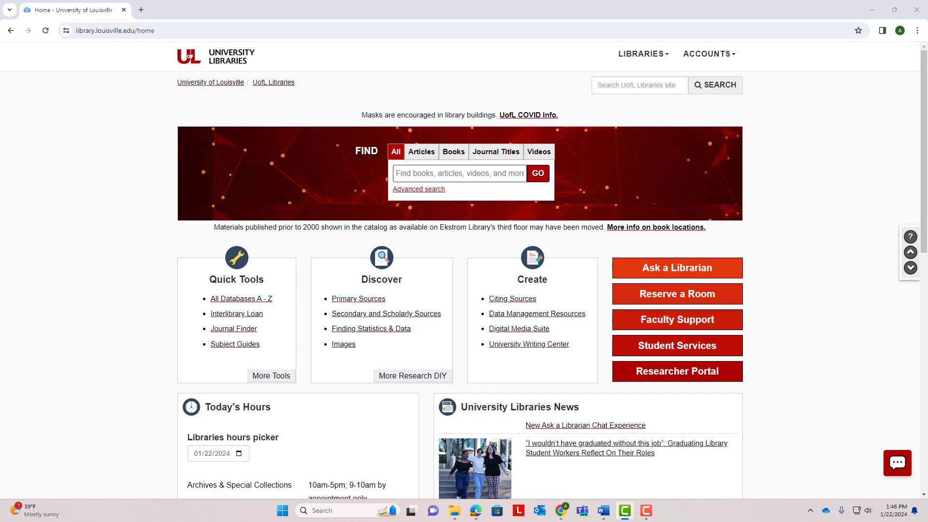
# From the library's Ask a Librarian page, open the option to meet with a librarian and browse the research librarians by subject specialty
pyautogui.click(700, 269)
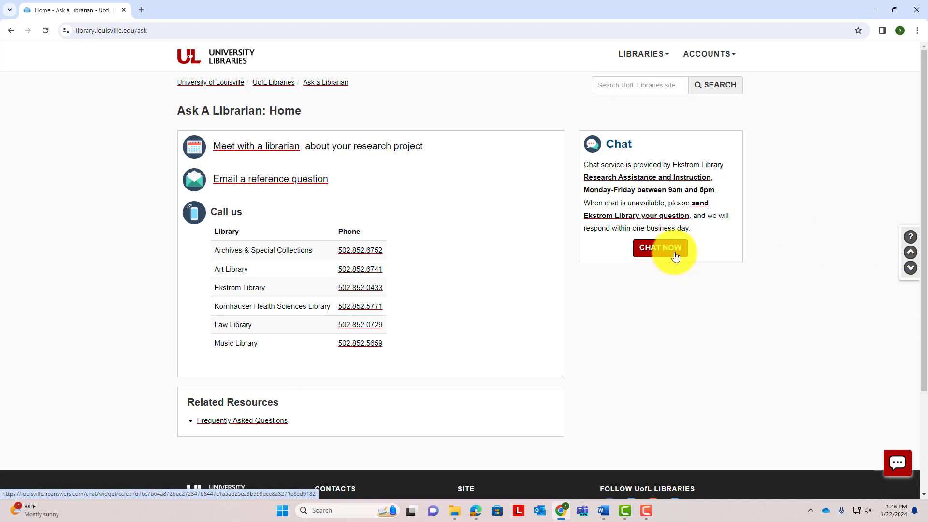
pyautogui.click(286, 149)
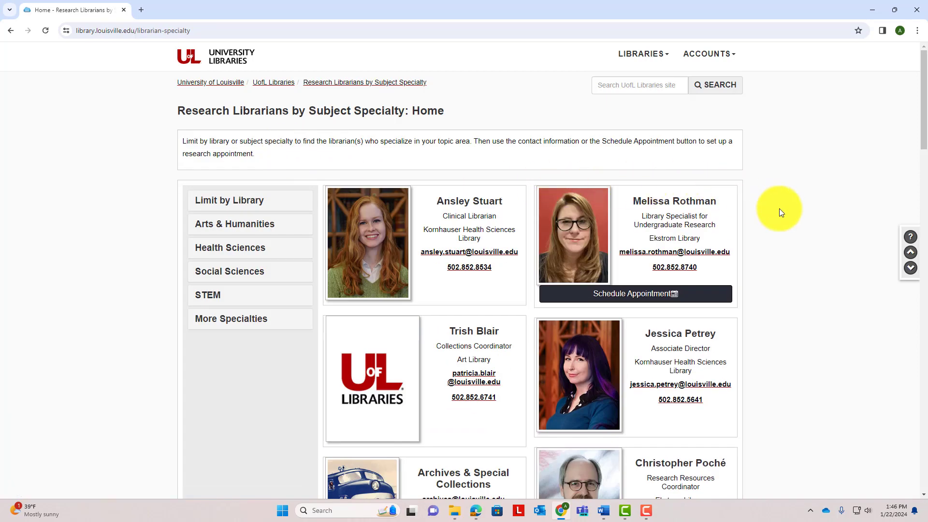
pyautogui.scroll(-9, 788, 225)
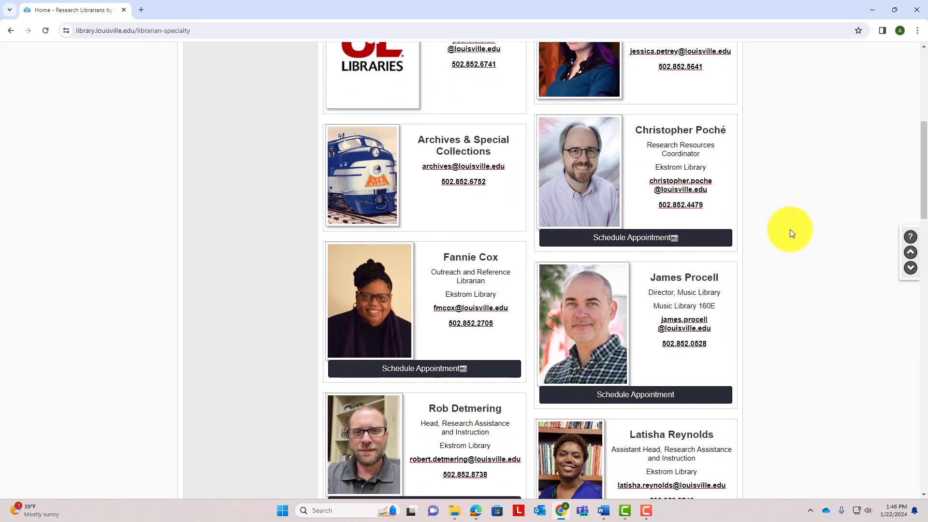
pyautogui.scroll(-7, 790, 231)
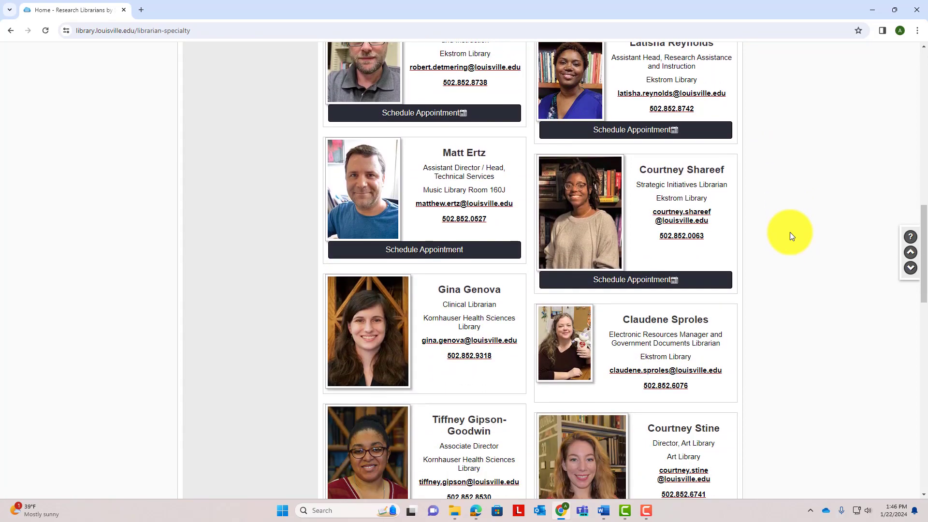